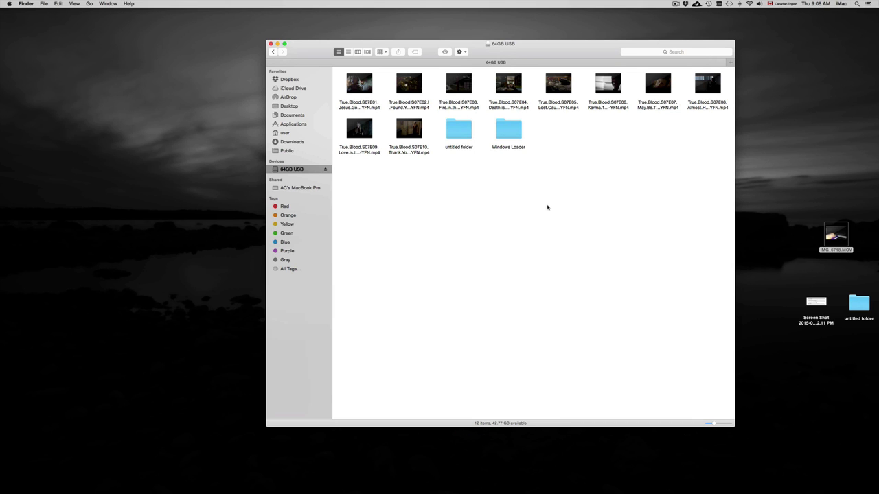
Step: Move 'untitled folder' from the 64GB USB drive to the Trash with Command-Delete
mouse_move(562, 50)
mouse_down()
mouse_move(548, 50)
mouse_move(553, 57)
mouse_up()
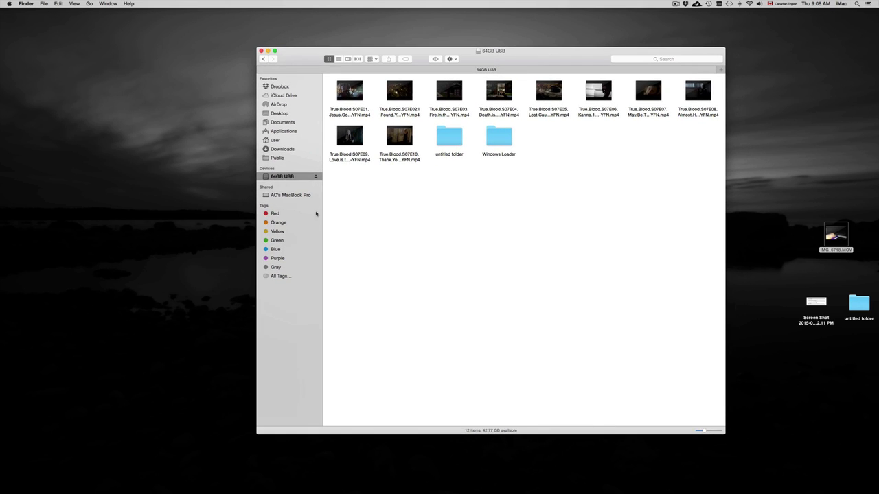
click(453, 156)
click(462, 207)
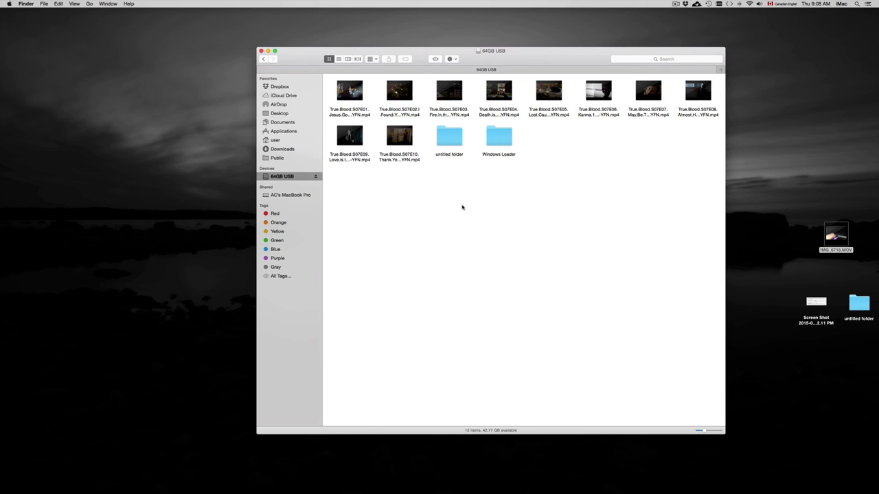
right_click(454, 138)
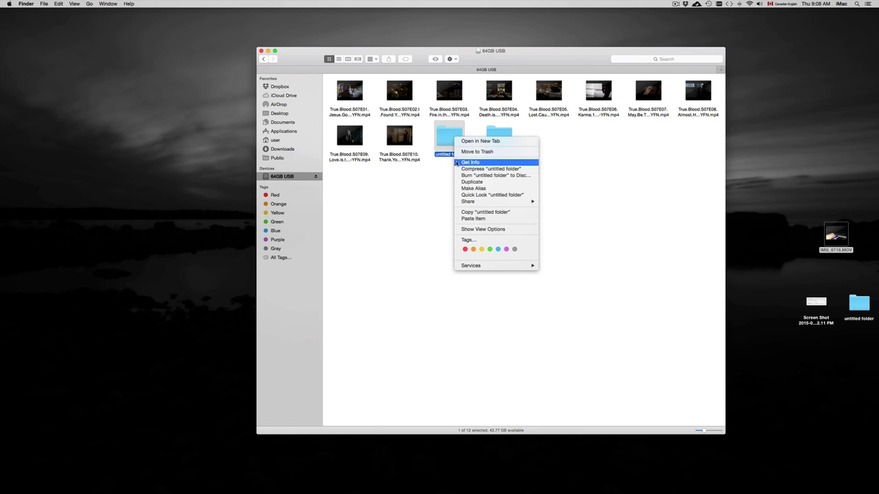
click(449, 139)
drag(449, 139, 795, 489)
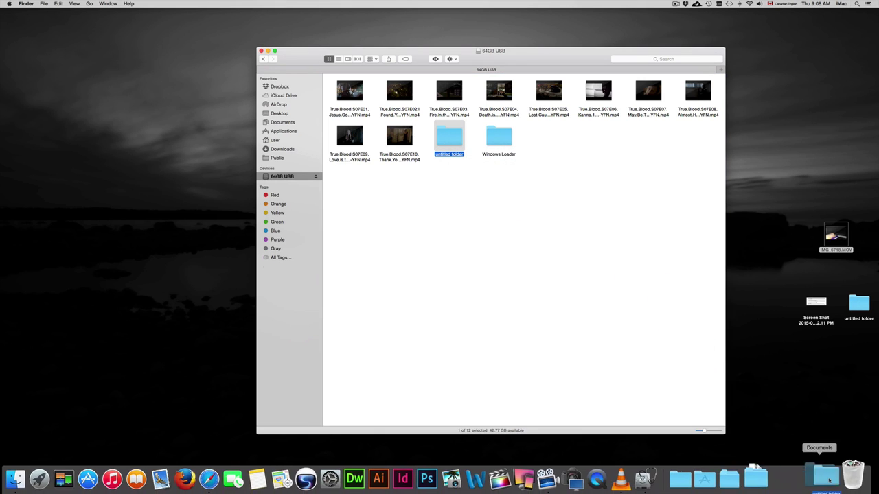
drag(795, 489, 473, 201)
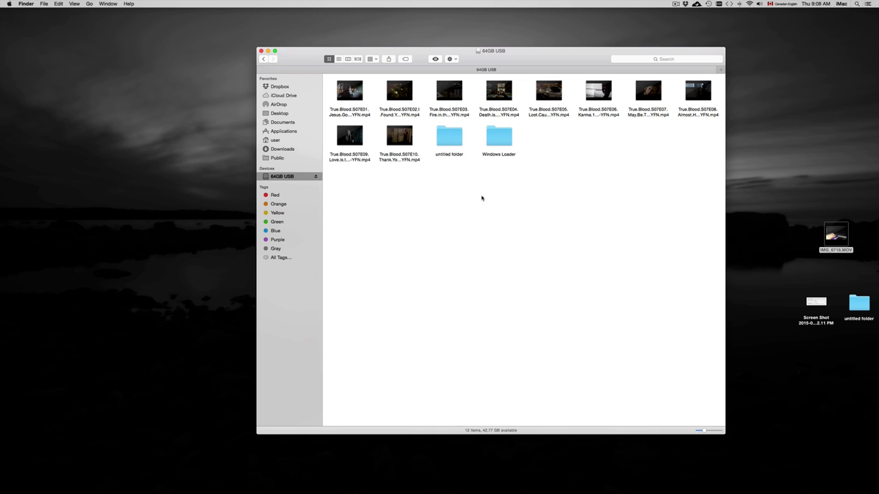
click(453, 145)
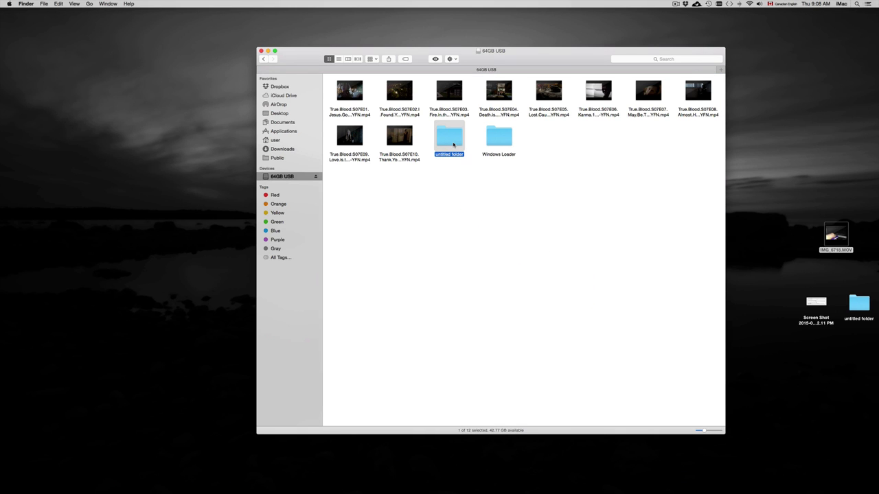
key(super+BackSpace)
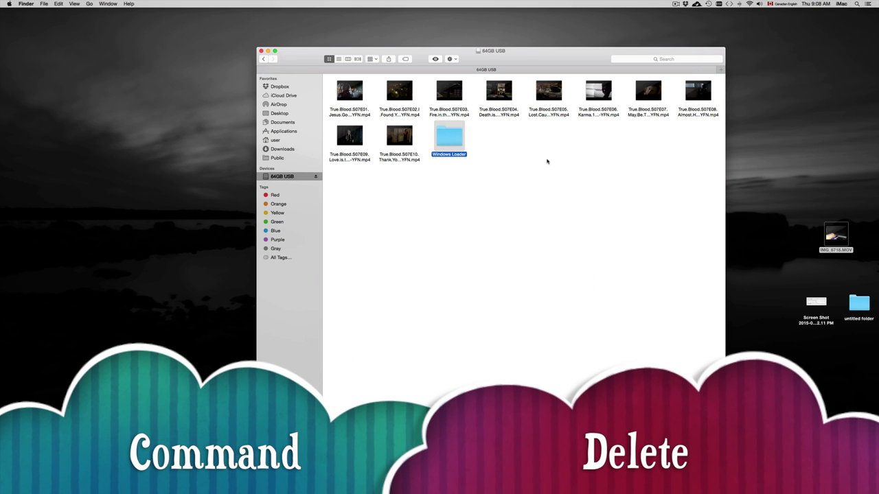
click(547, 162)
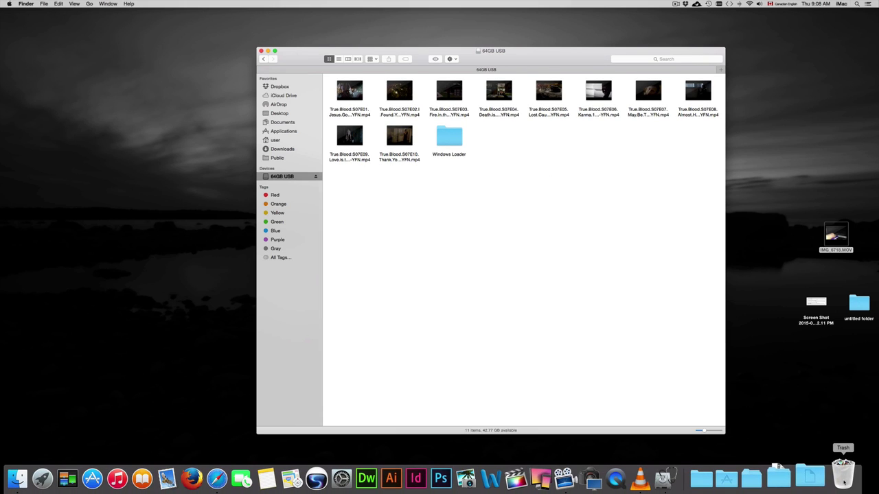
Step: Empty the Trash from its Dock icon and open it to confirm it's empty
right_click(847, 466)
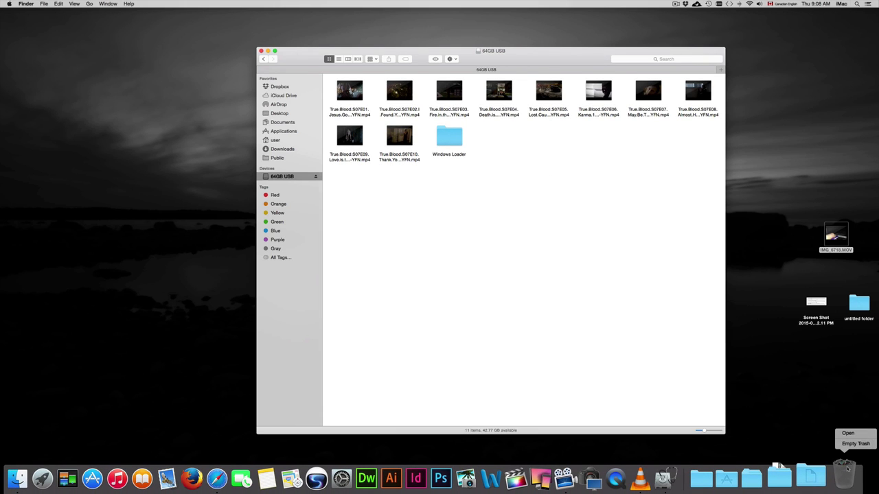
click(855, 444)
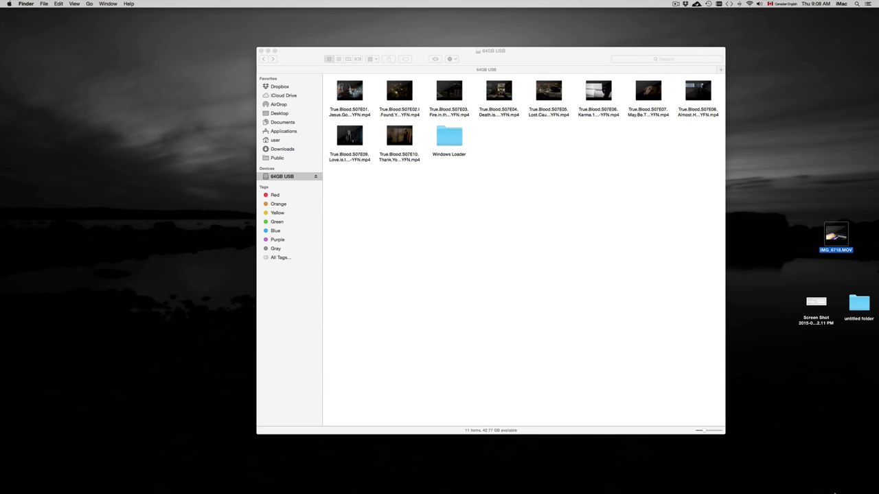
click(845, 472)
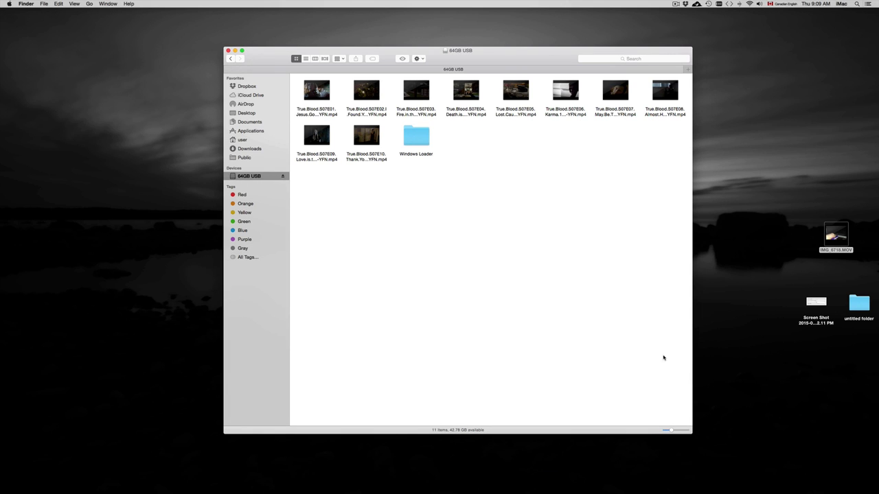
Step: Shift the 64GB USB drive window around on screen
drag(532, 56, 577, 68)
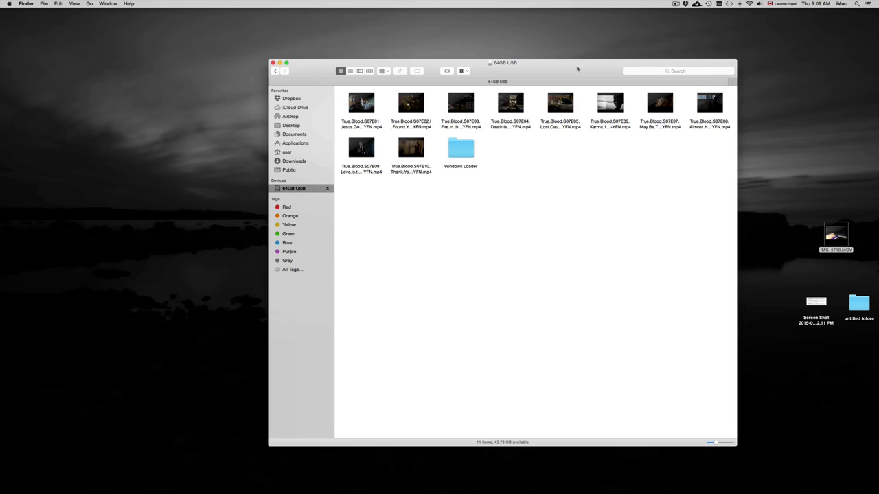
drag(577, 68, 558, 63)
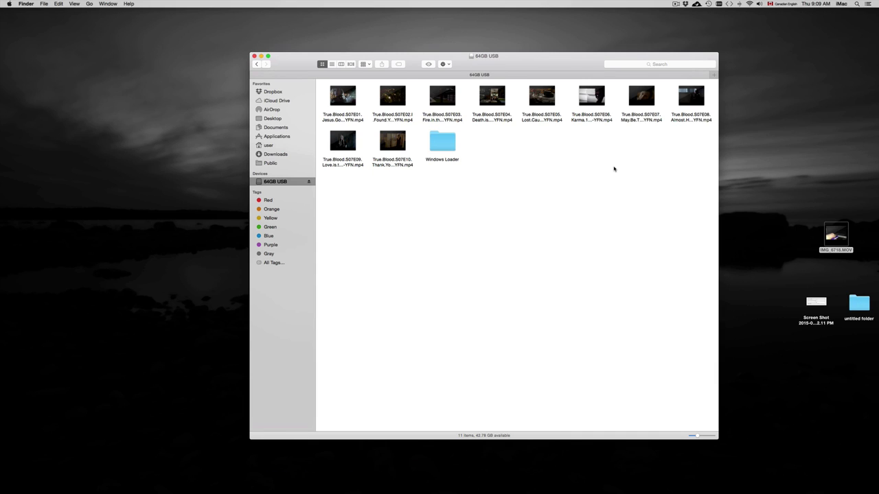
Step: Launch Disk Utility from the search results
click(856, 4)
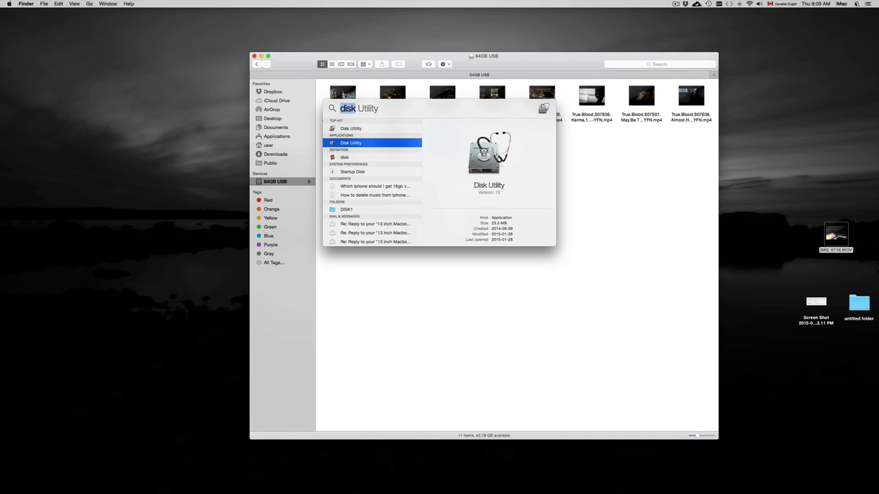
double_click(352, 144)
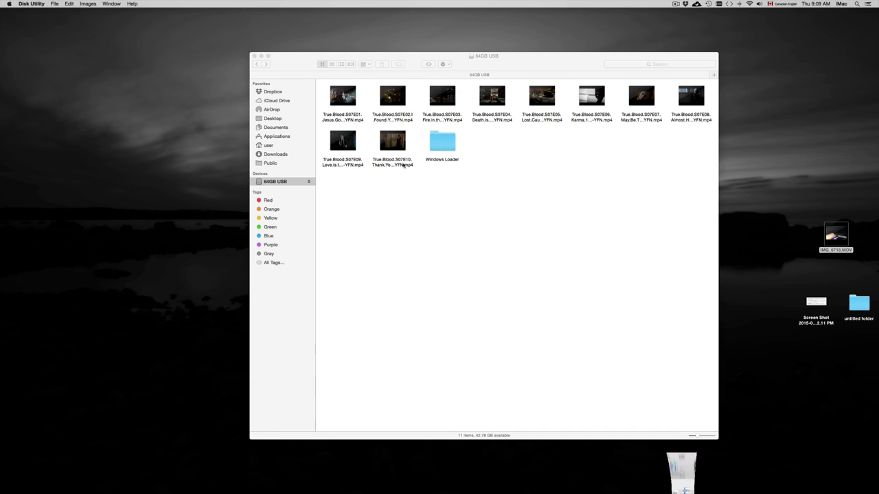
drag(716, 121, 548, 52)
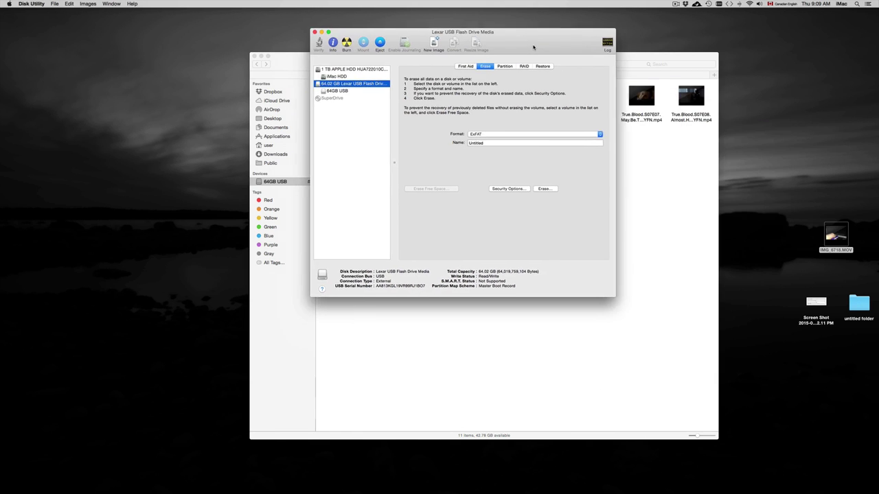
Step: Select the whole 64.02 GB Lexar USB Flash Drive in the sidebar, not its 64GB USB partition
click(345, 92)
click(345, 92)
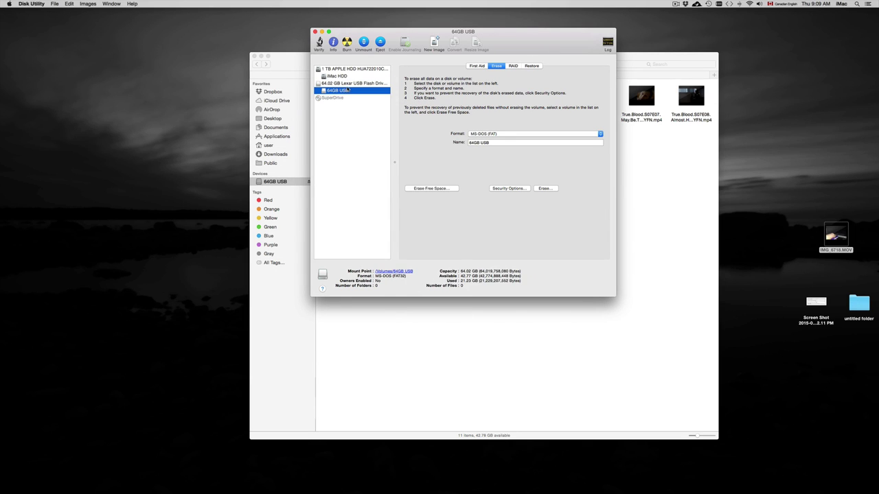
click(350, 76)
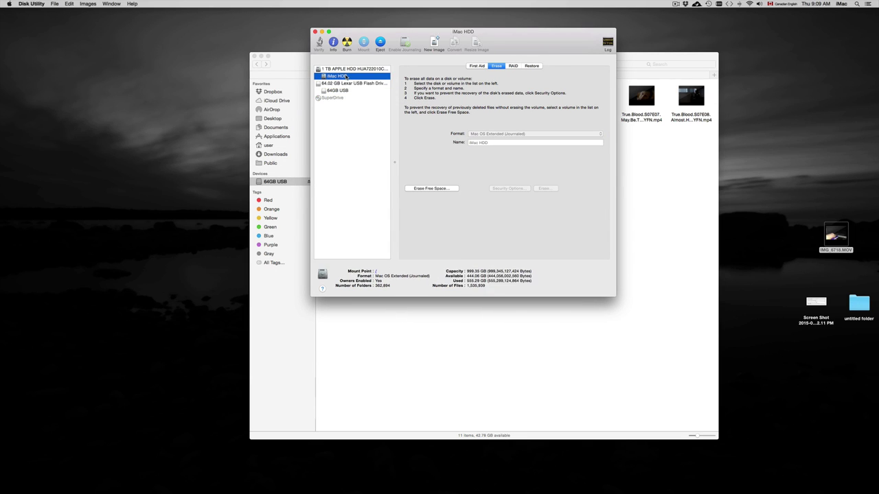
key(Up)
click(351, 76)
click(352, 84)
click(341, 91)
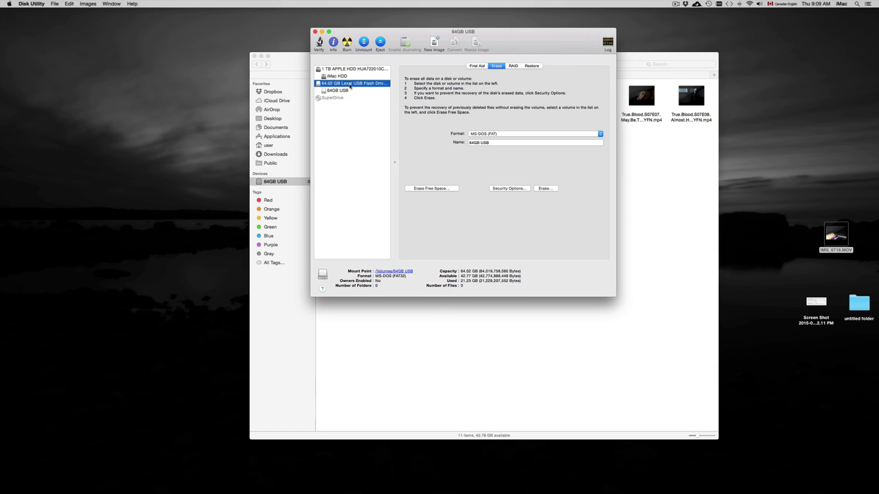
click(348, 84)
click(350, 84)
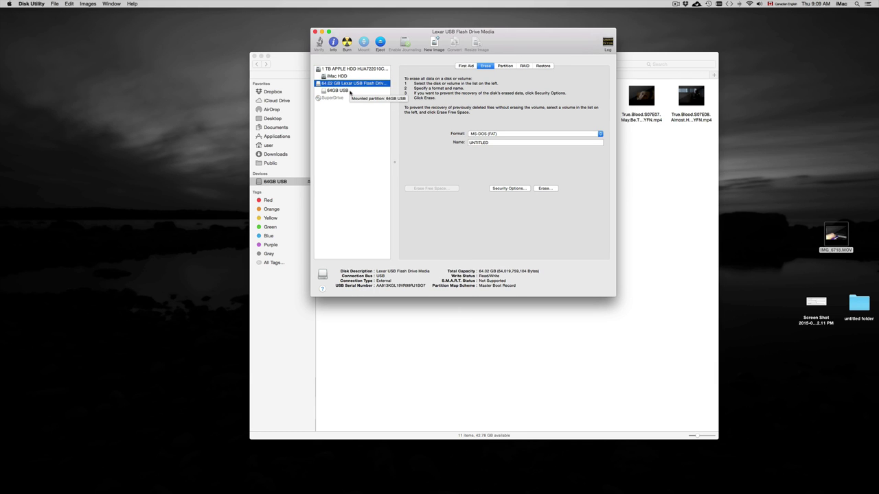
drag(546, 57, 599, 96)
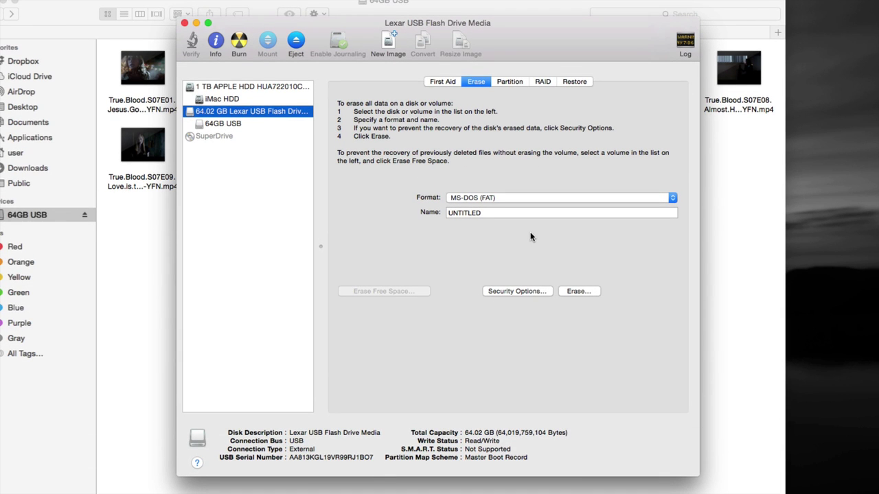
Step: Choose ExFAT in the Format menu for the Lexar drive's erase
click(562, 196)
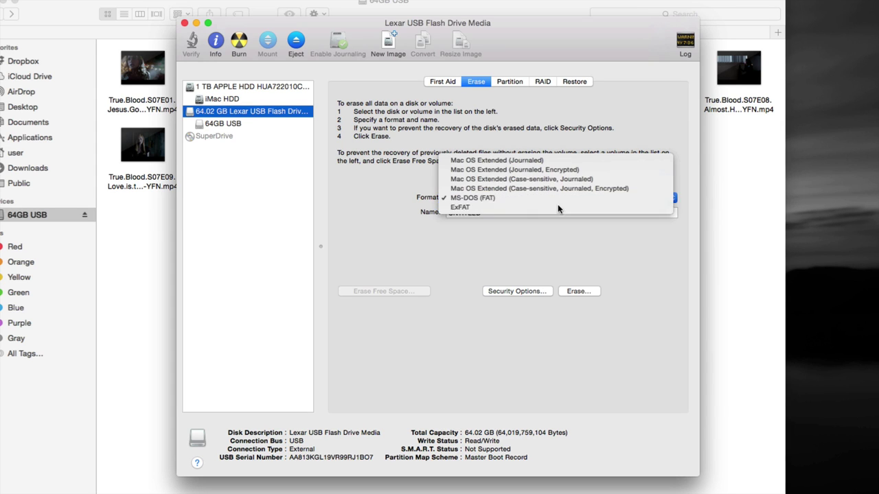
click(558, 206)
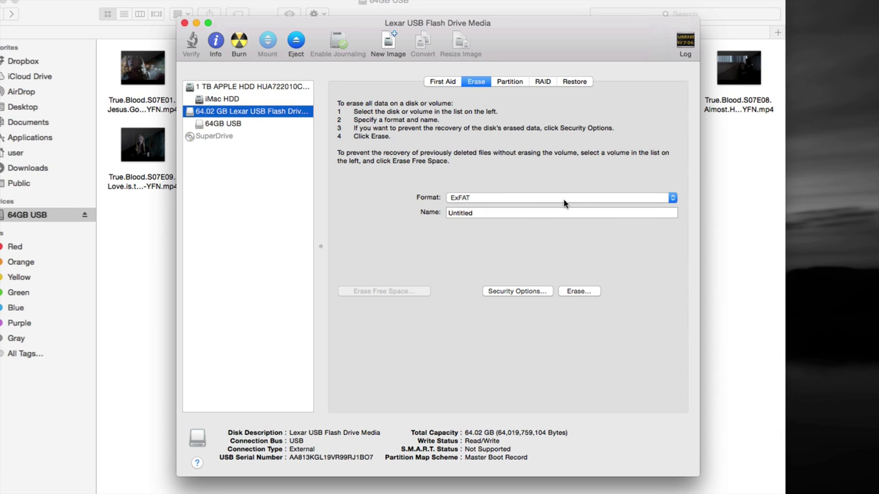
click(570, 198)
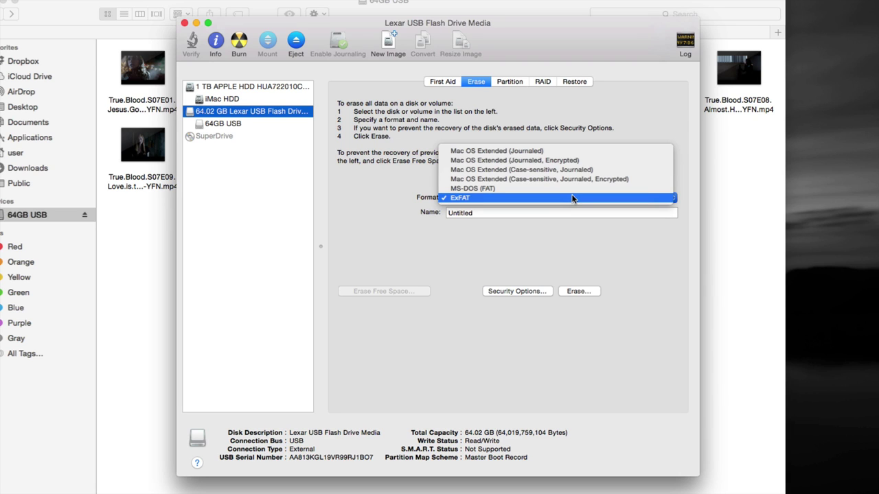
click(573, 197)
click(573, 198)
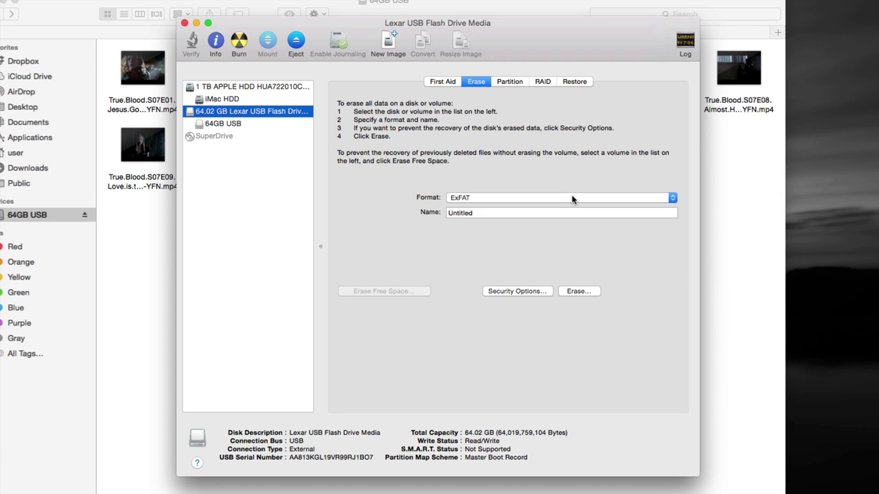
click(573, 198)
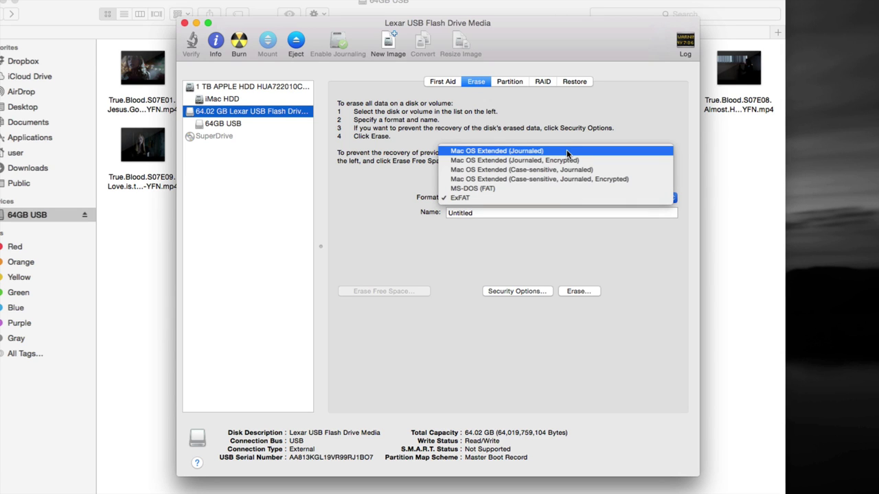
click(562, 198)
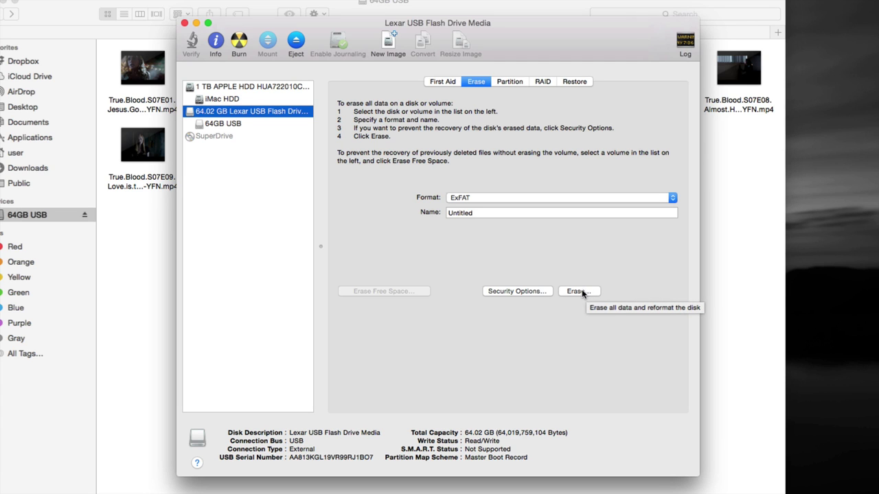
Step: Set the erase Security Options slider to Most Secure, then return to the 64GB USB window
click(529, 291)
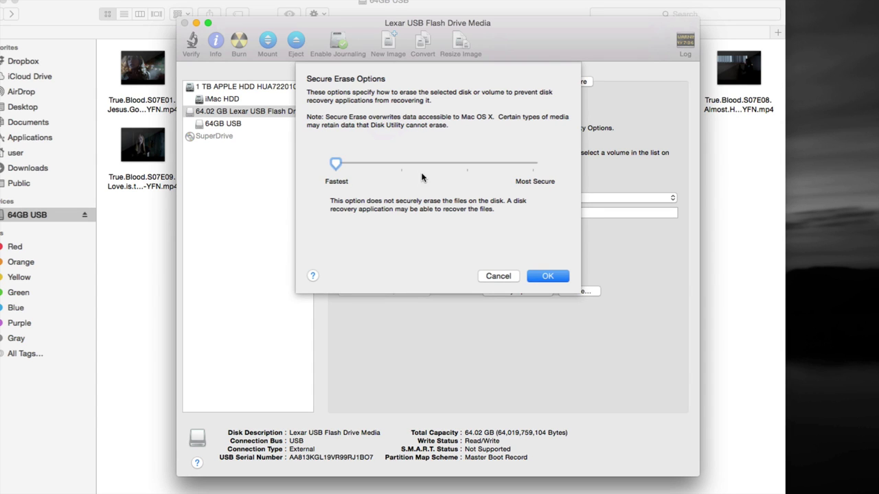
drag(339, 166, 534, 165)
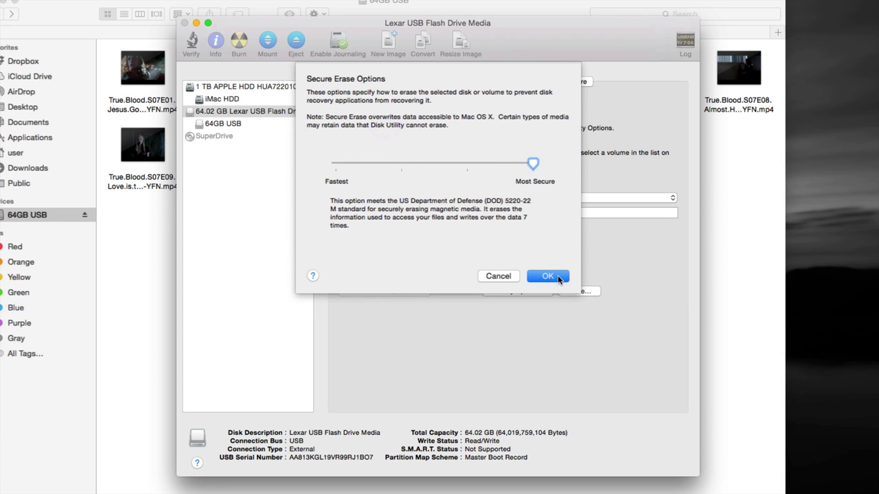
click(504, 280)
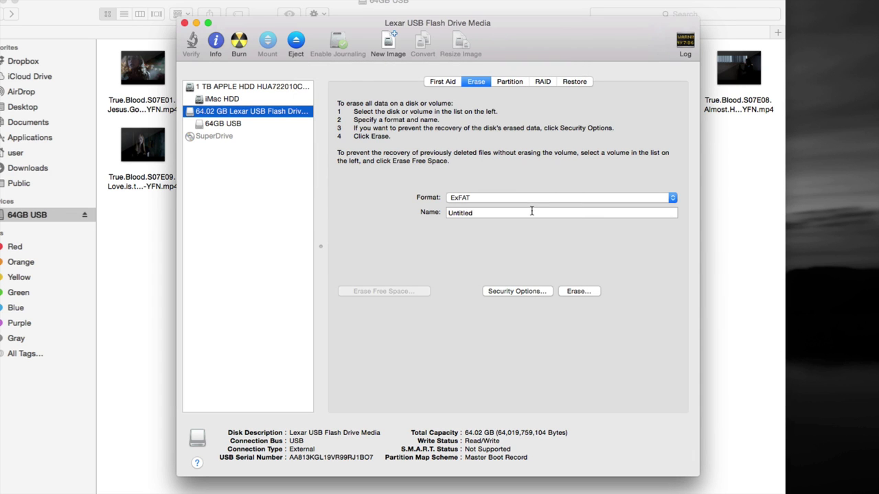
click(143, 222)
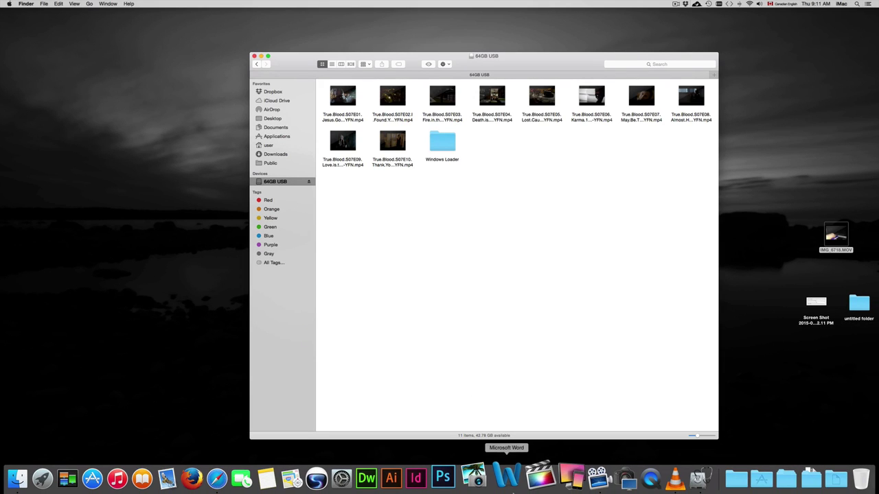
click(680, 477)
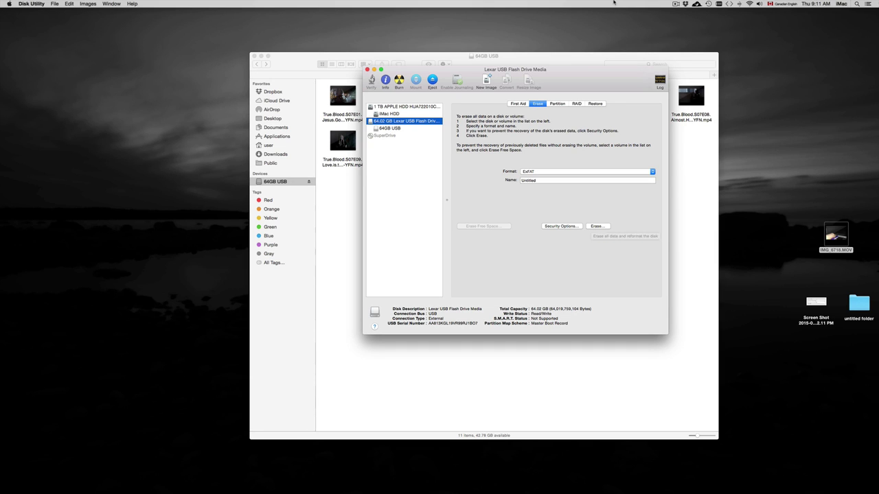
drag(590, 72, 594, 89)
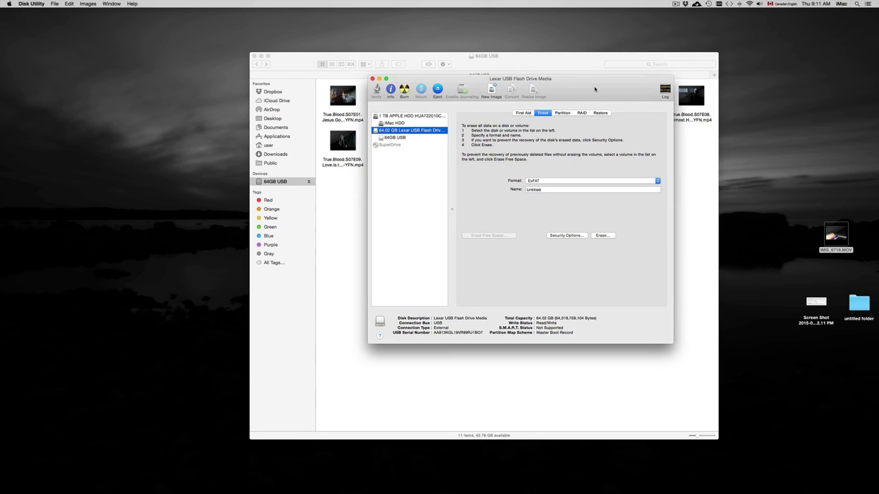